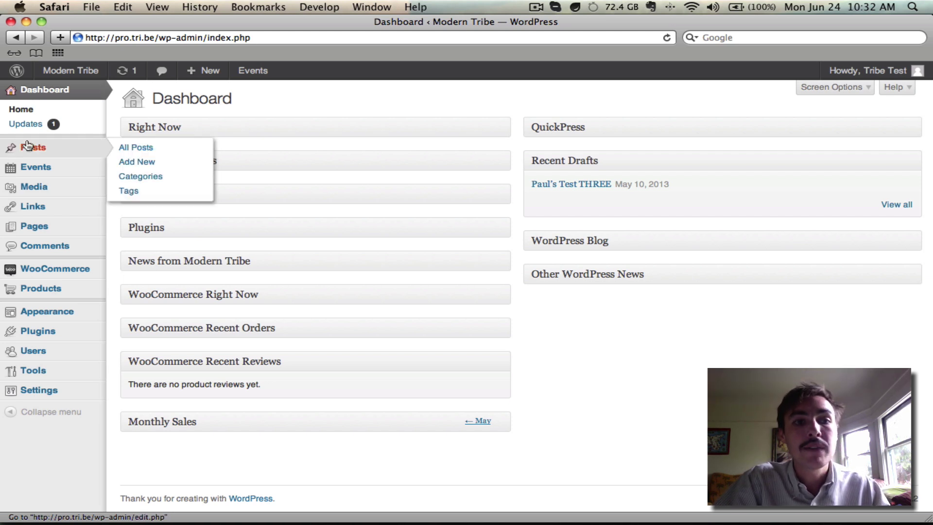
- Open the Monthly Tribal Council Meeting event from the Events list and scroll to its Tickets box
click(26, 171)
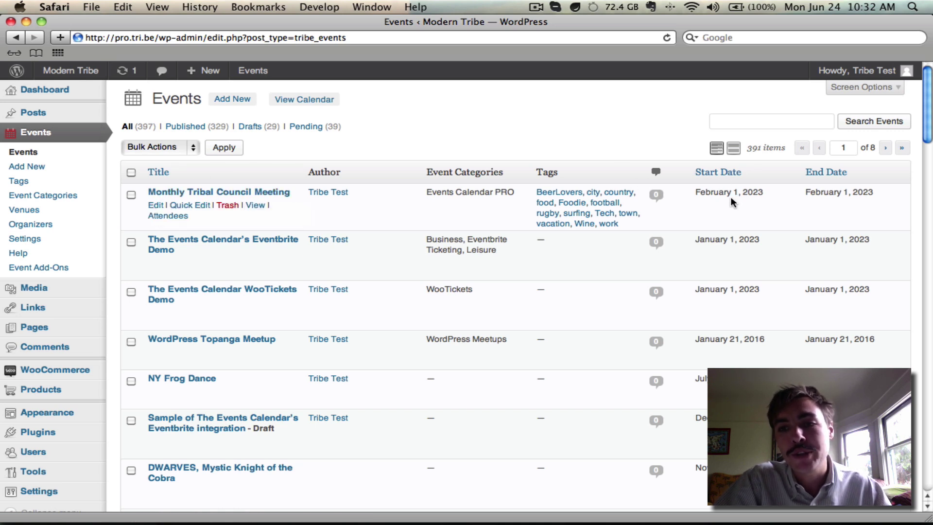
click(154, 207)
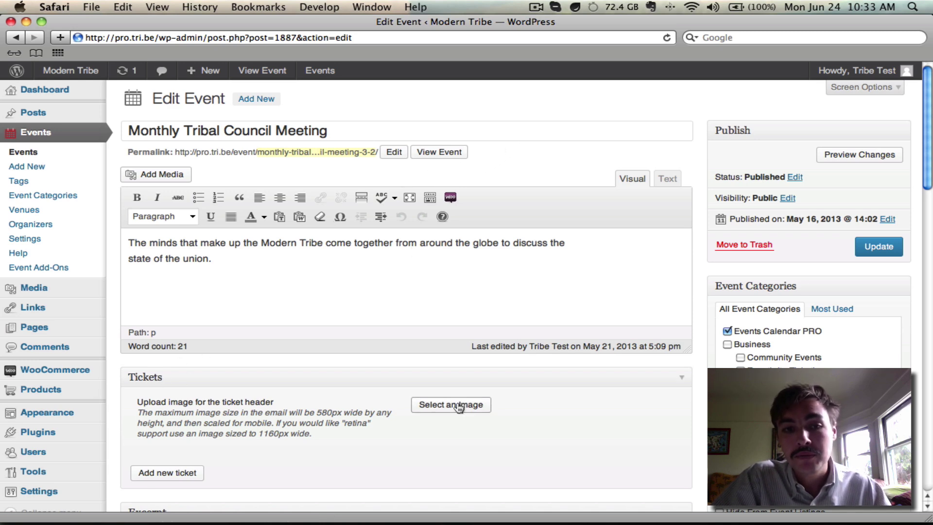
scroll(459, 408, down, 5)
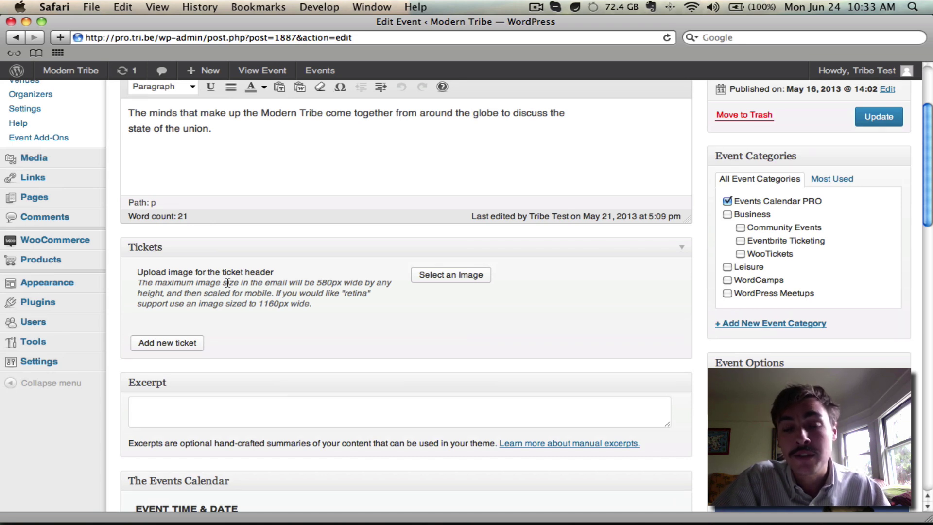
- Set the Lucero Memphis, TN badge photo from the Media Library as the ticket header image
click(434, 276)
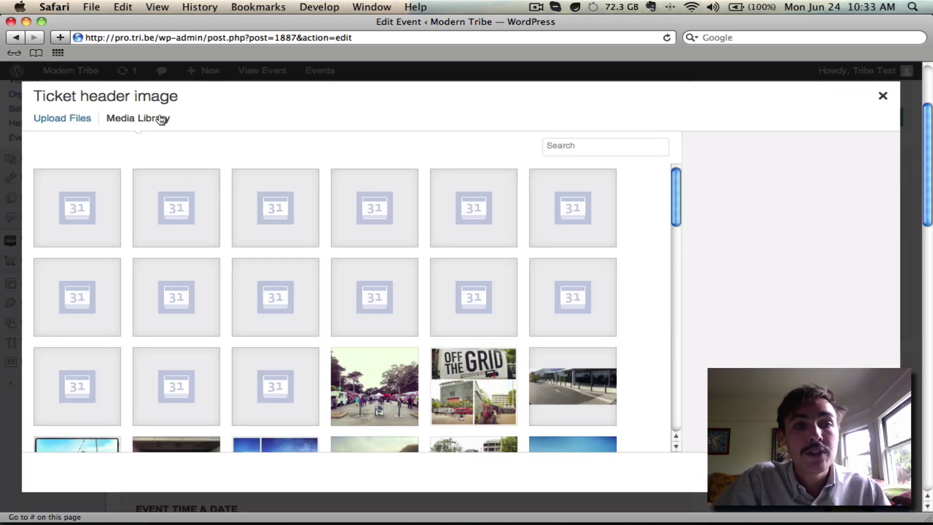
scroll(402, 137, down, 3)
scroll(572, 228, down, 5)
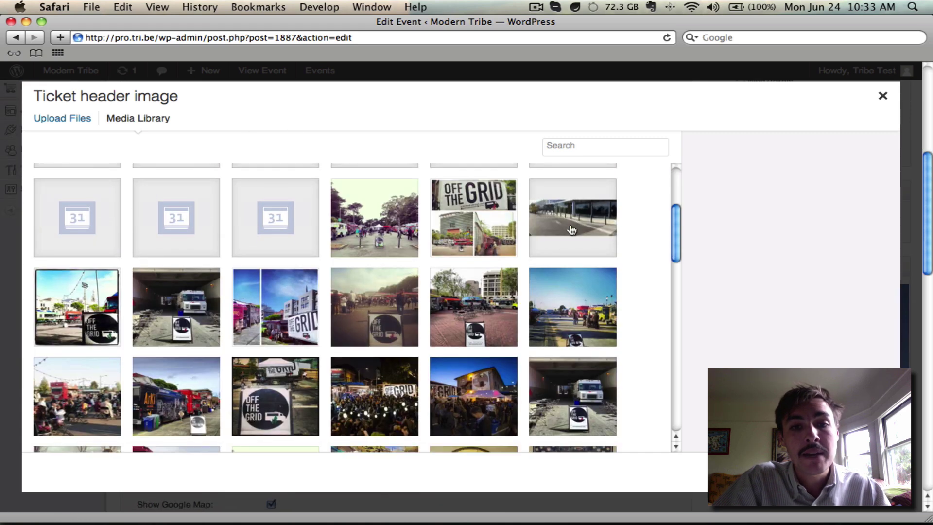
scroll(576, 230, down, 5)
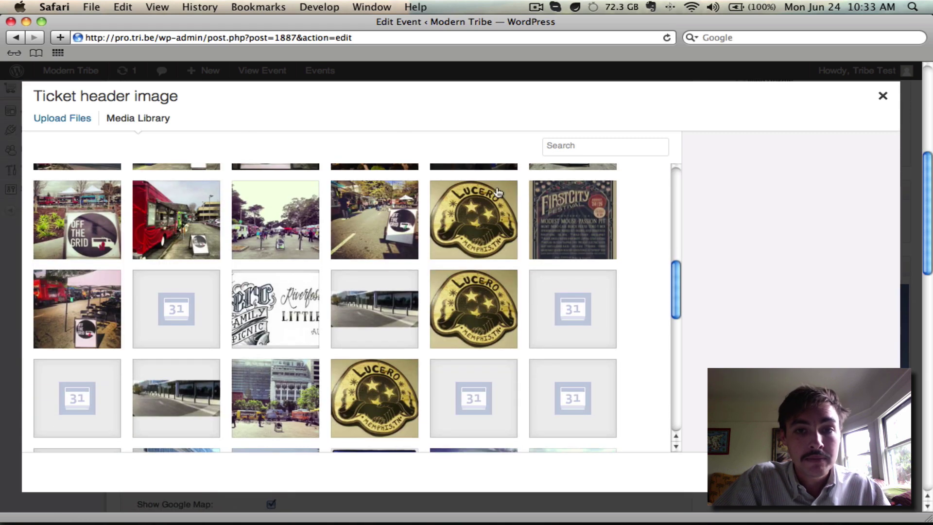
click(498, 192)
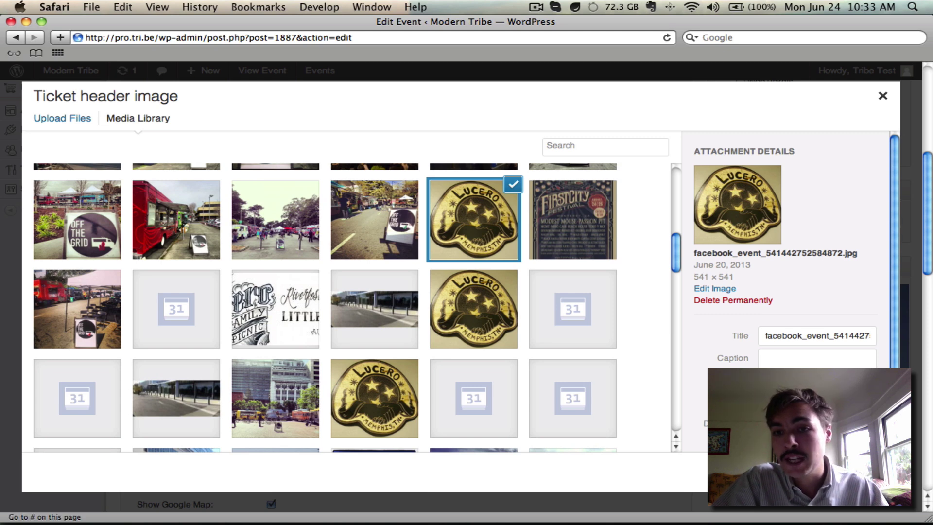
click(866, 472)
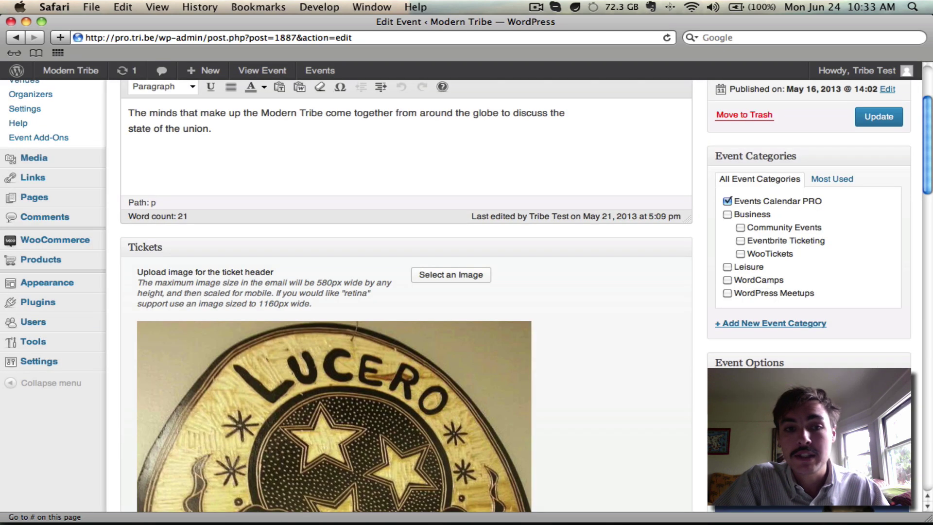
scroll(656, 307, down, 5)
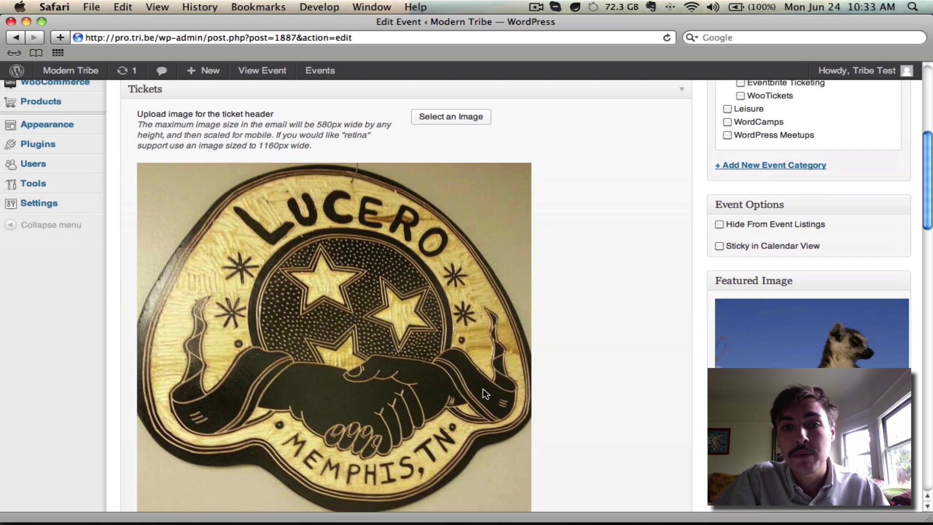
scroll(577, 288, down, 10)
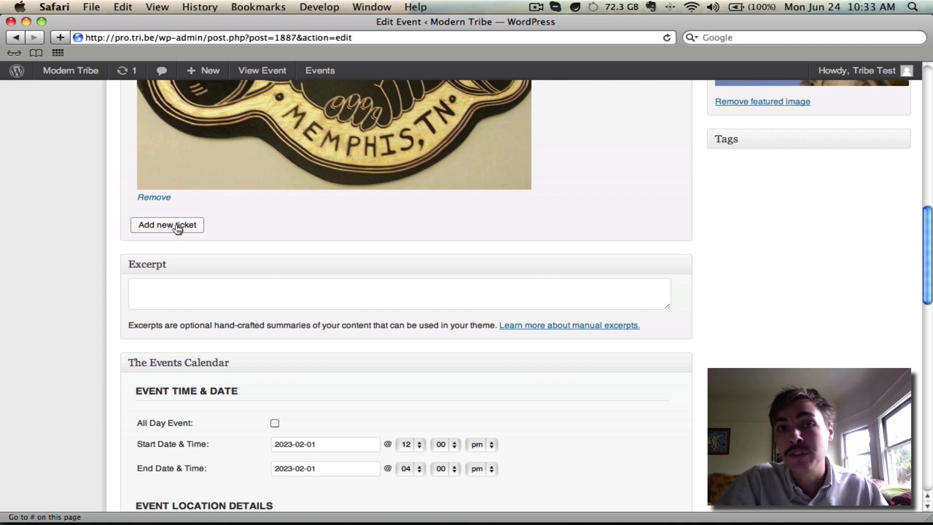
- Add a new ticket named 'Adults' with description 'Adults are always welcome.'
click(178, 226)
scroll(178, 228, down, 3)
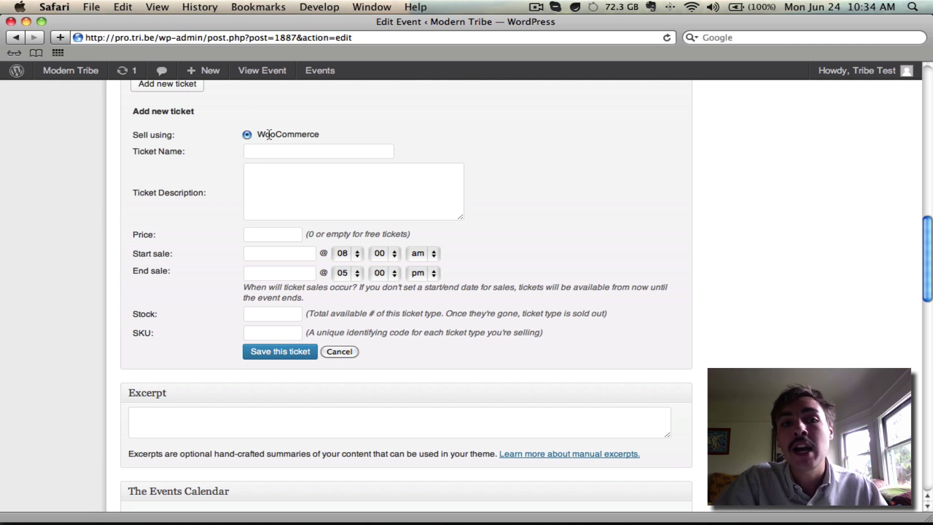
click(254, 154)
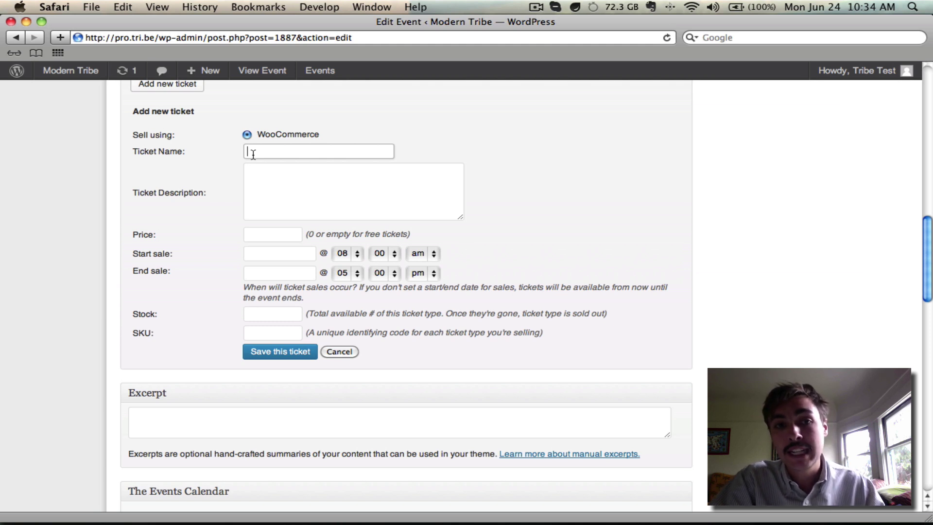
text(Adults)
key(Tab)
text(Adults are)
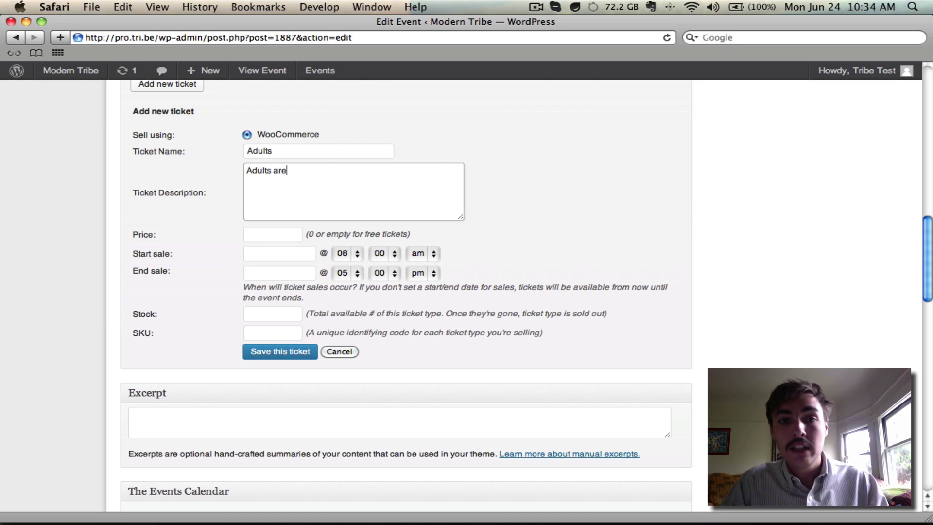
text( always welcome.)
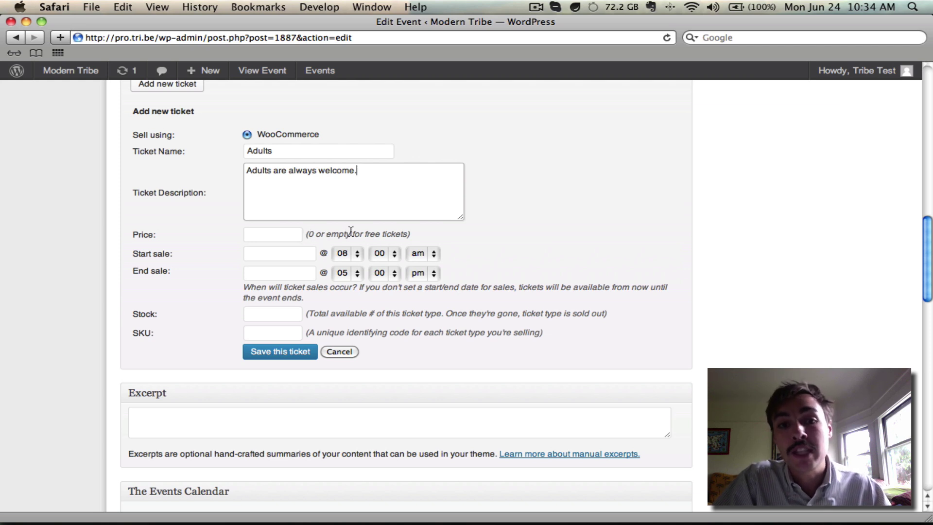
- Enter price $15 and stock 150 for the Adults ticket, then move to its SKU field
click(278, 234)
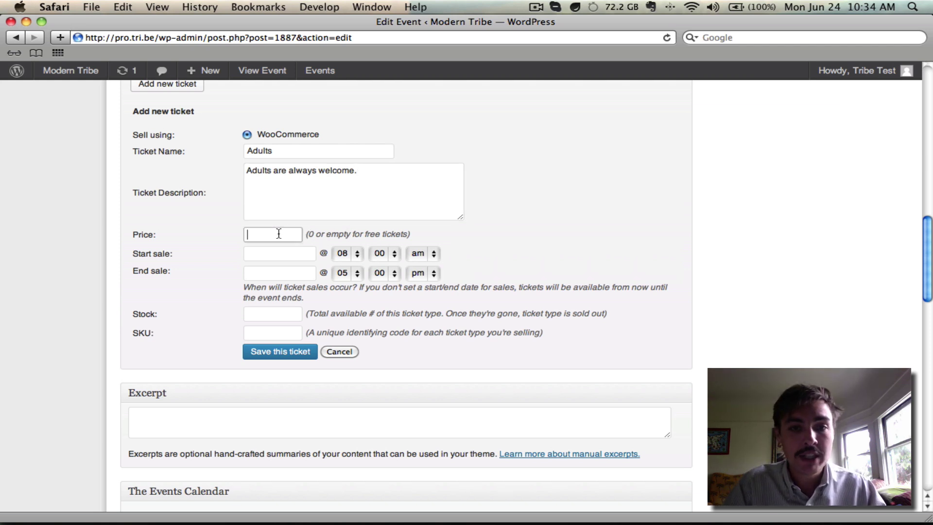
text($15)
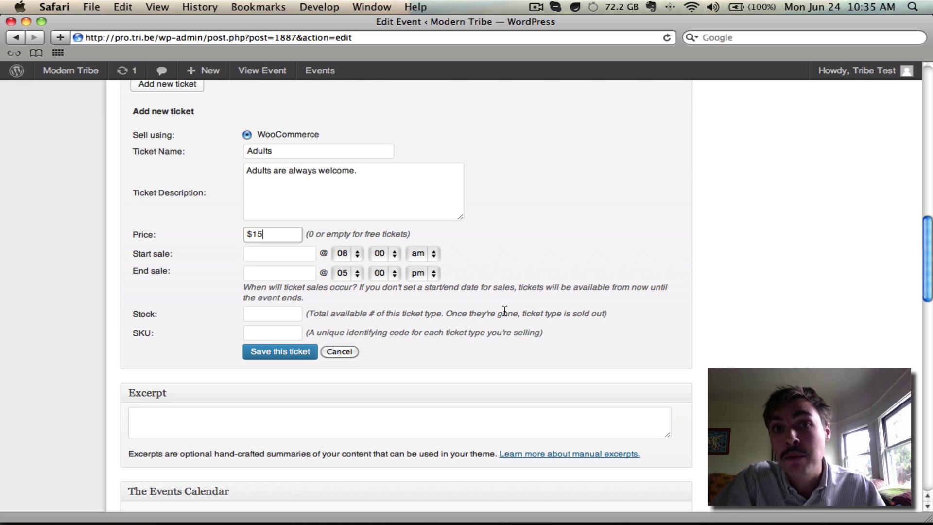
click(287, 317)
text(150)
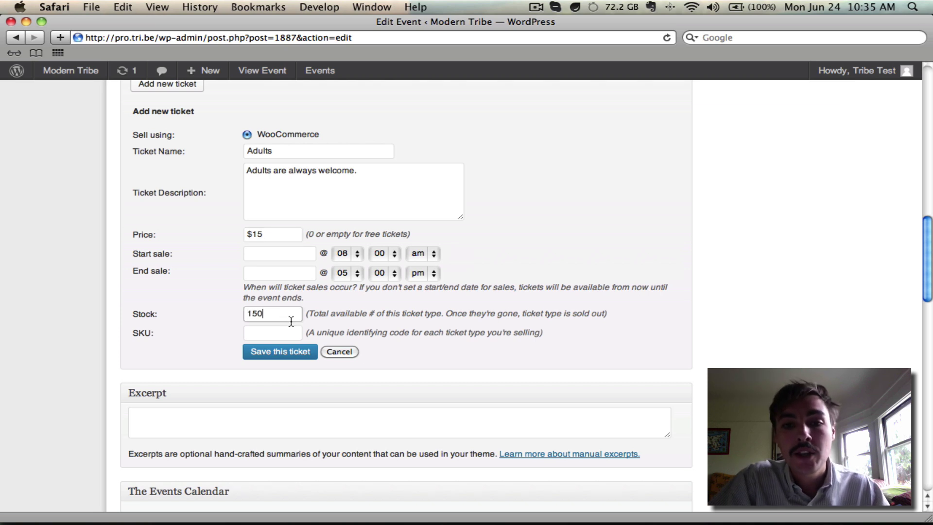
click(286, 333)
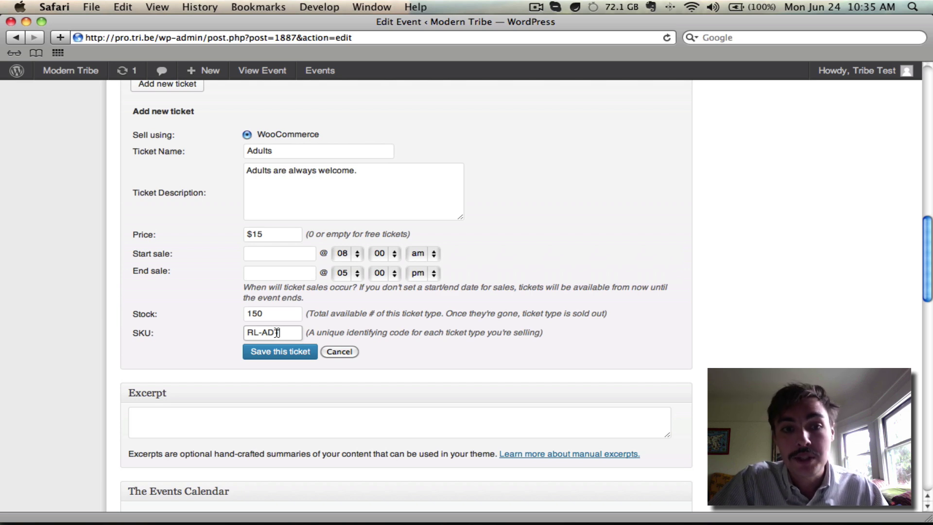
- Save the Adults ticket and check it is listed at $15 with 0 of 150 sold
click(275, 355)
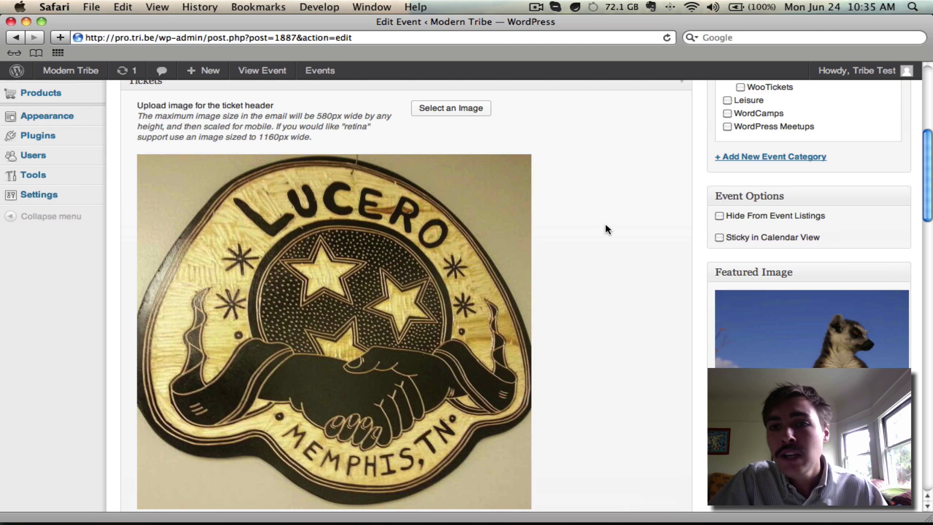
scroll(616, 233, down, 5)
scroll(617, 239, down, 3)
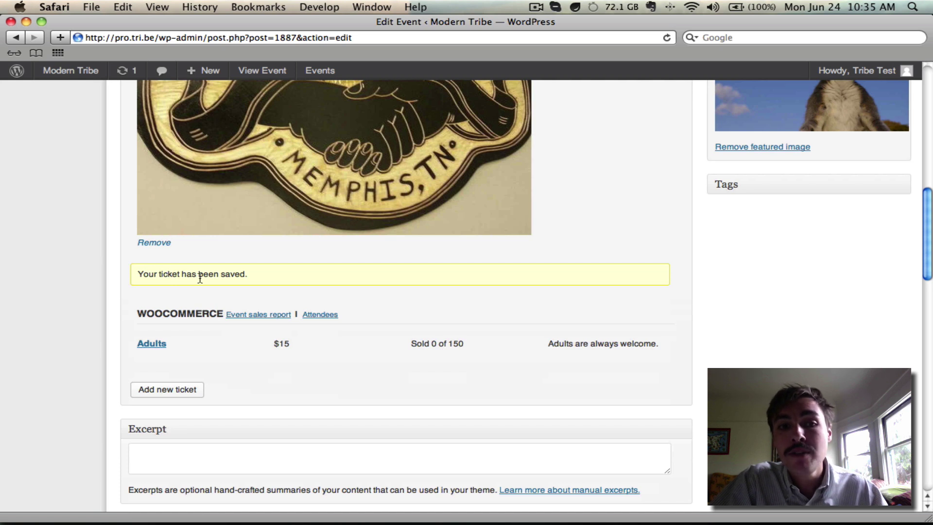
mouse_move(161, 346)
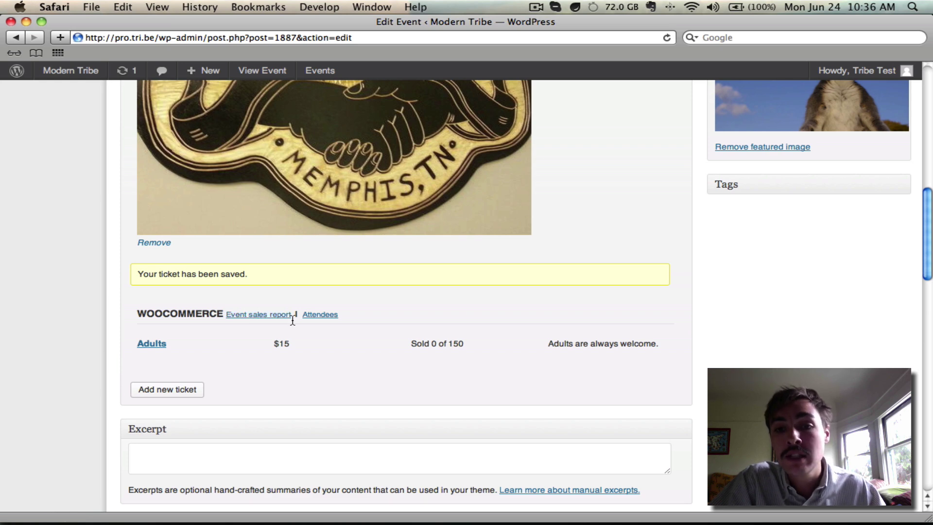
click(171, 389)
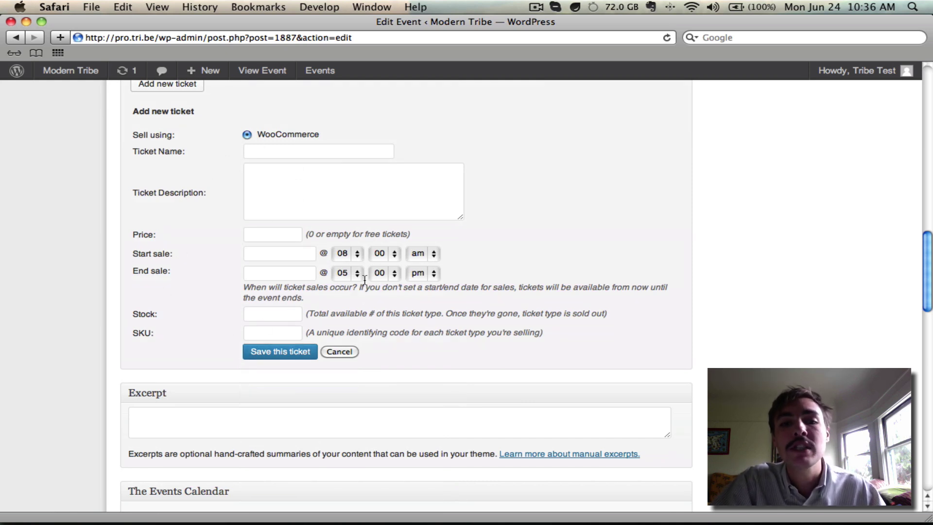
click(345, 352)
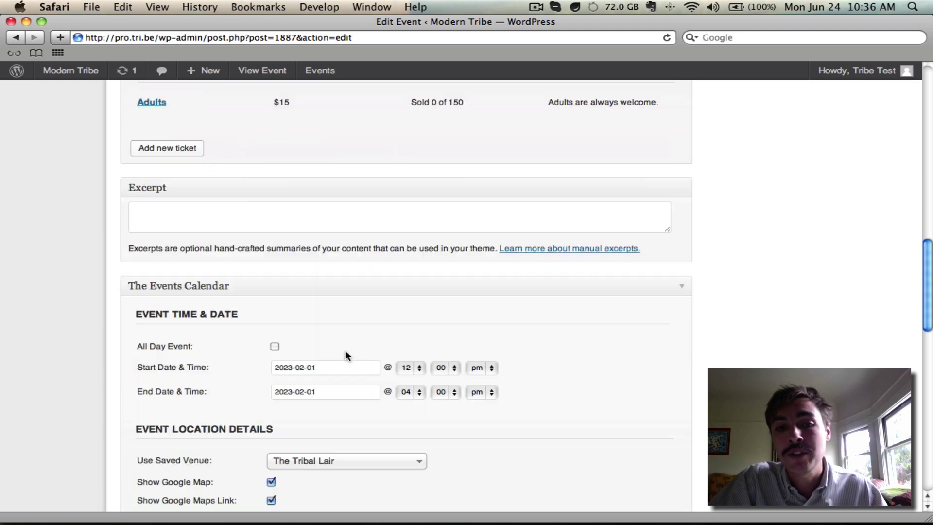
scroll(587, 202, down, 5)
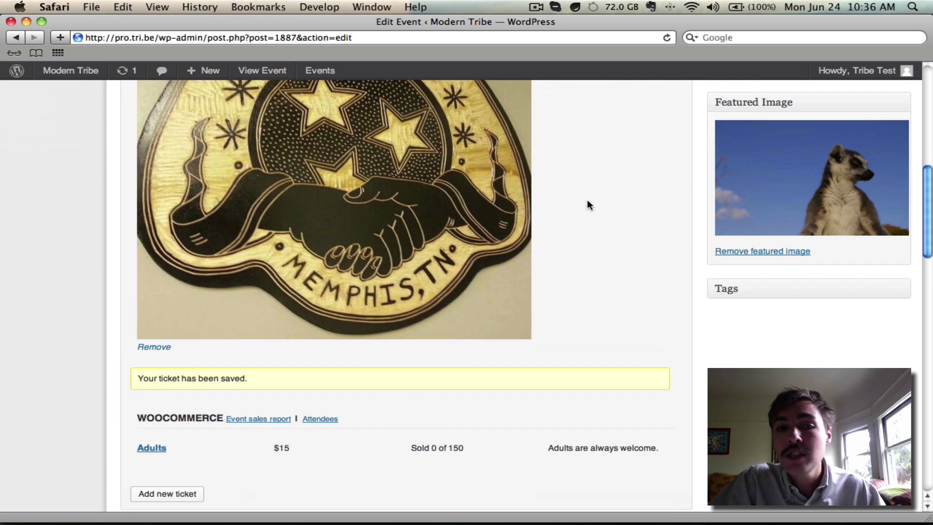
scroll(587, 199, up, 5)
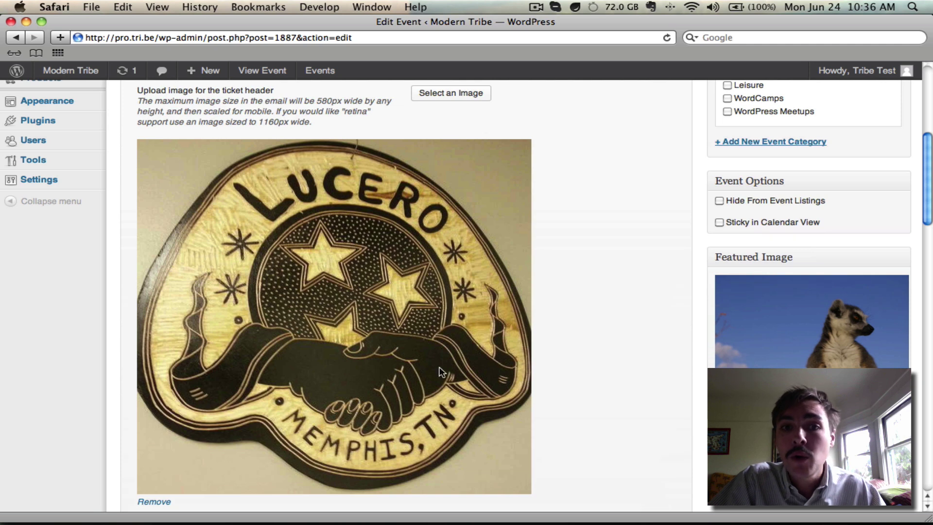
scroll(472, 265, down, 3)
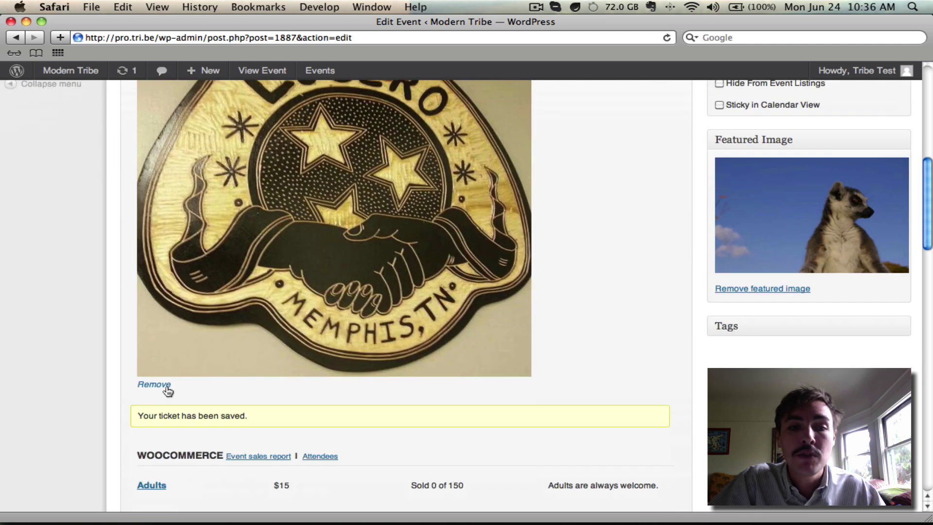
scroll(351, 197, down, 2)
mouse_move(178, 433)
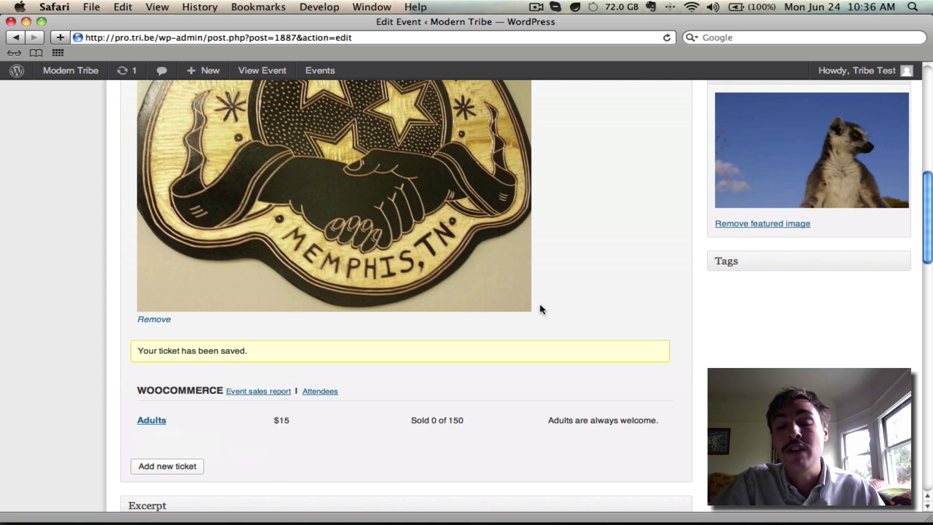
scroll(756, 204, up, 15)
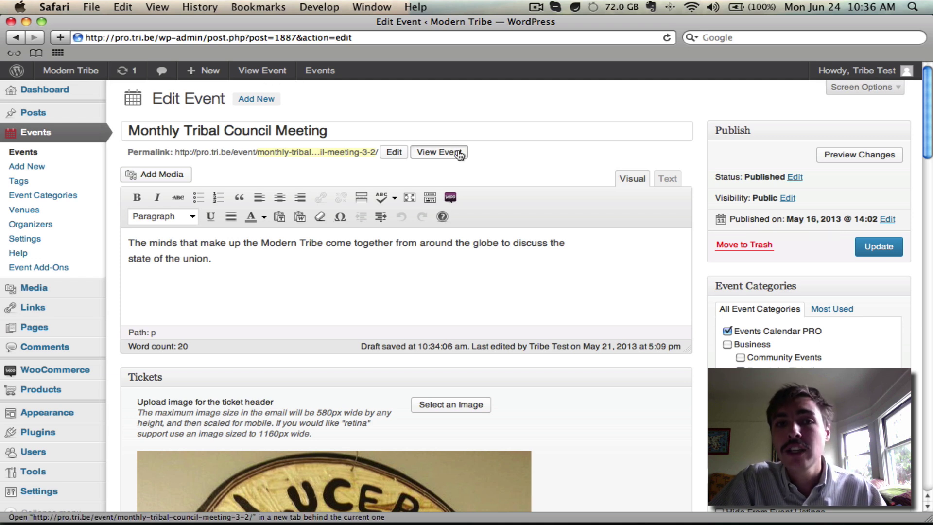
- View the event's public page in the new tab and scroll to the $15 Adults ticket
super+click(441, 152)
click(298, 68)
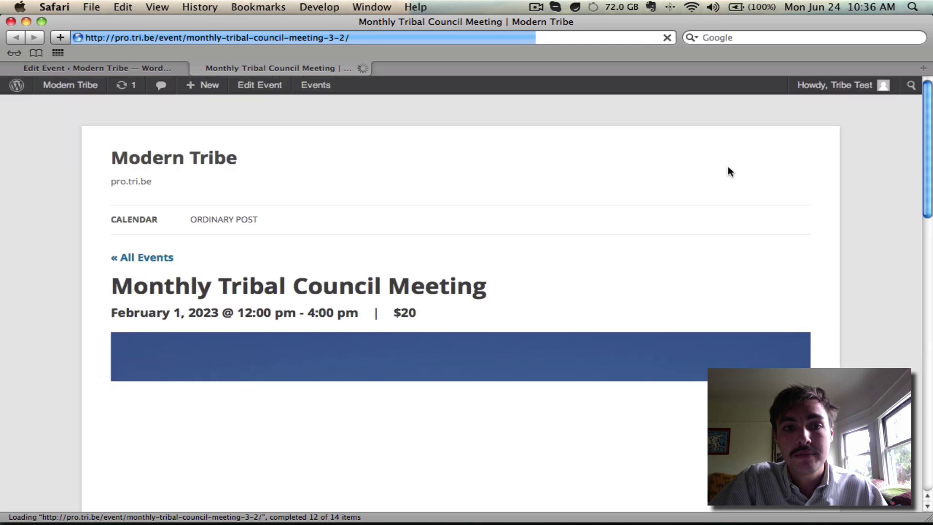
scroll(727, 171, down, 3)
scroll(907, 160, down, 10)
scroll(907, 161, down, 4)
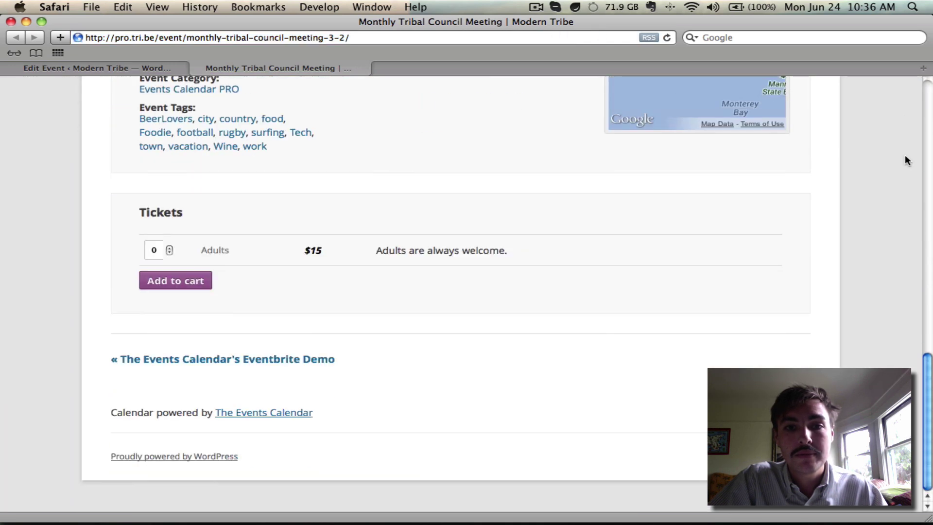